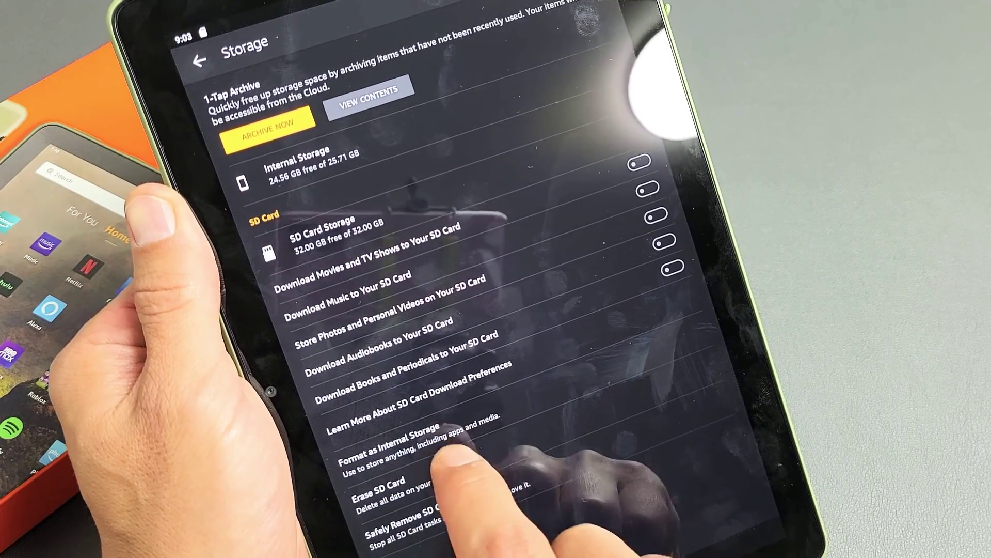
Format the SD card as internal storage, confirming Format & Erase to wipe it.
{"action": "left_click", "coordinate": [438, 434]}
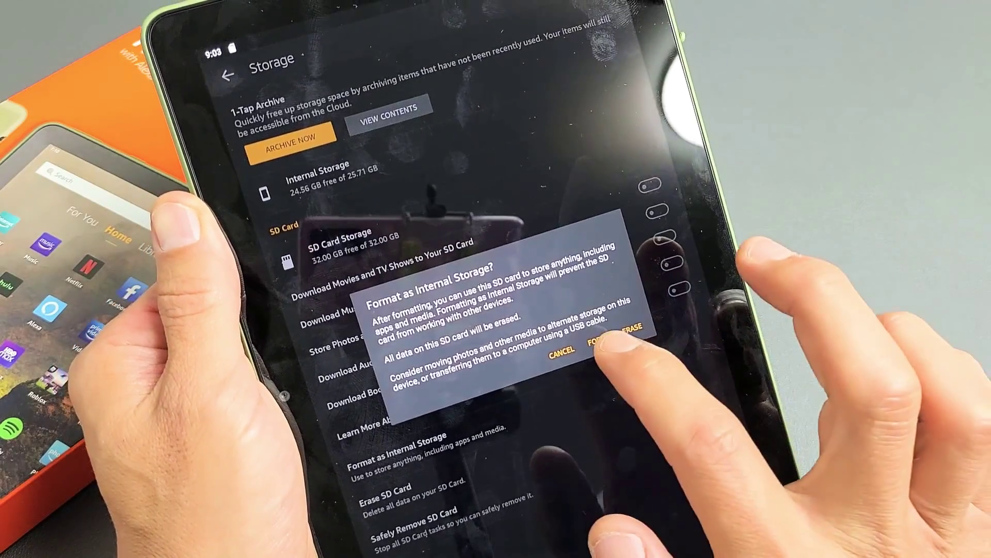
{"action": "left_click", "coordinate": [613, 333]}
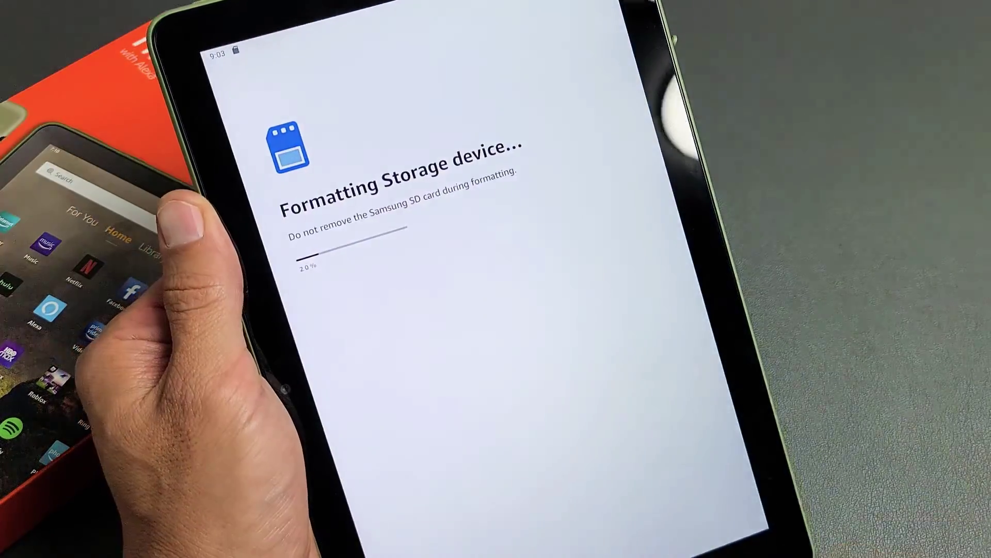